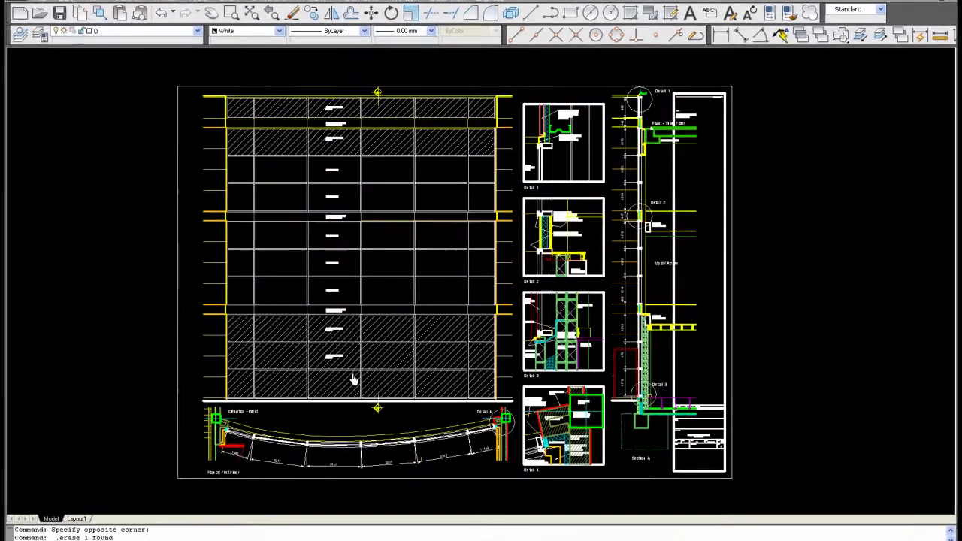
# Select the HP DesignJet 500 42+HPGL2 Card as the plotter in the Plot dialog
pyautogui.scroll(-2, 698, 382)
pyautogui.scroll(6, 710, 383)
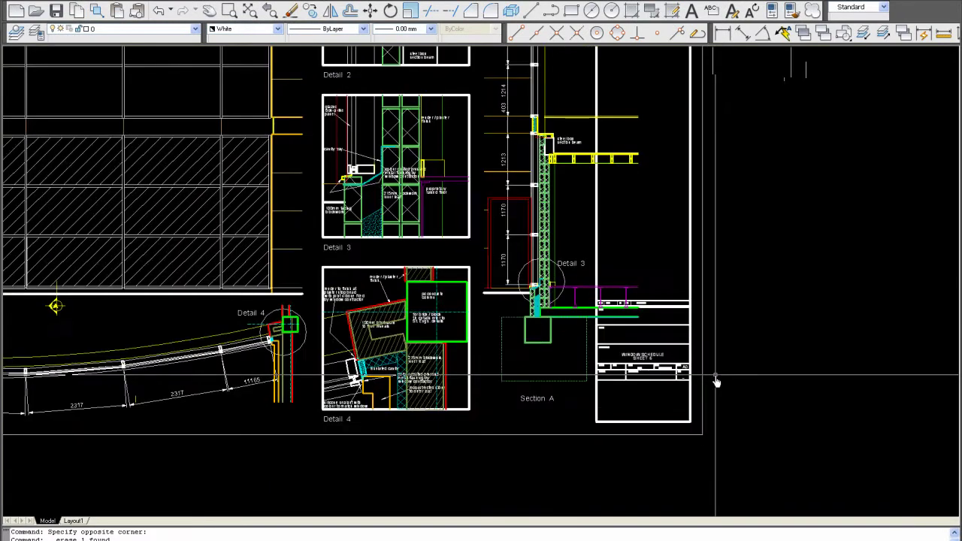
pyautogui.scroll(-6, 710, 385)
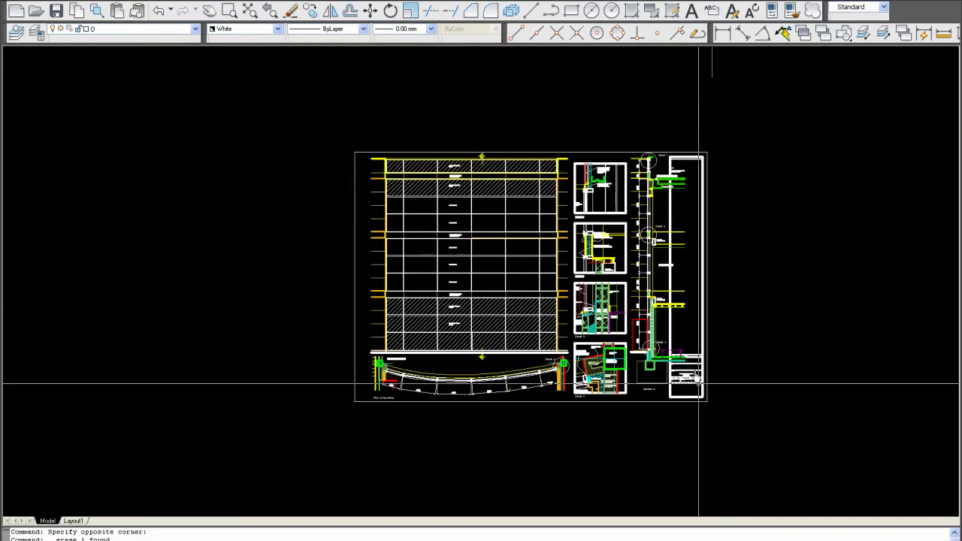
pyautogui.scroll(3, 717, 375)
pyautogui.scroll(8, 714, 391)
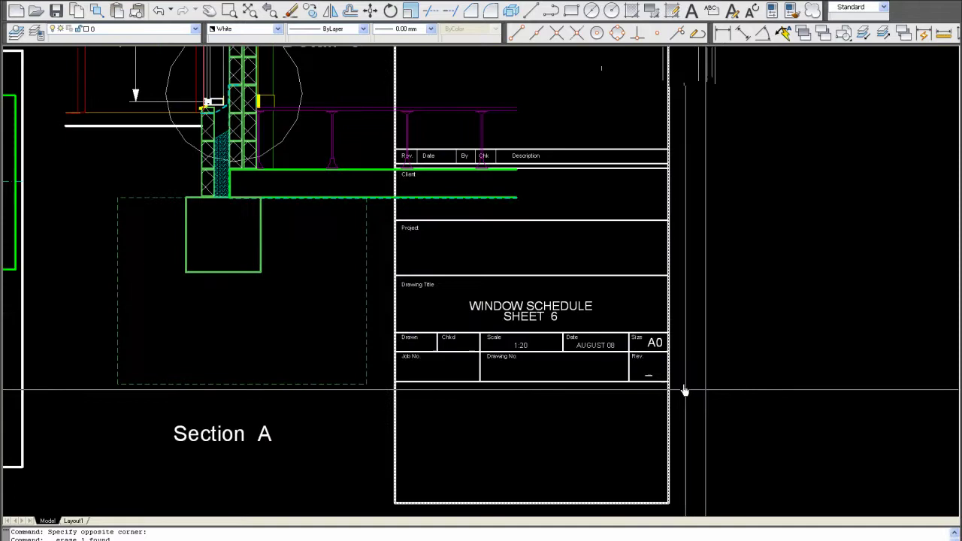
pyautogui.scroll(-2, 515, 344)
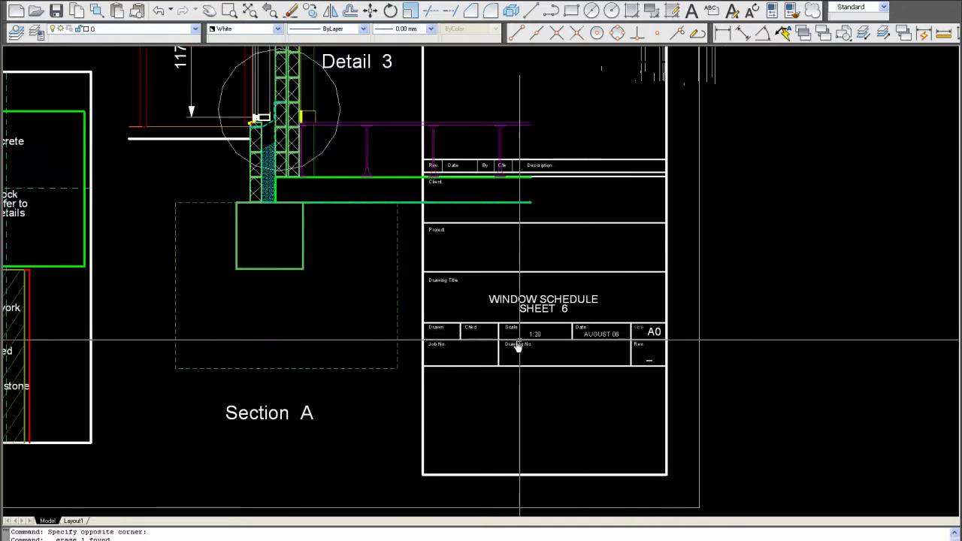
pyautogui.scroll(4, 408, 353)
pyautogui.scroll(2, 702, 319)
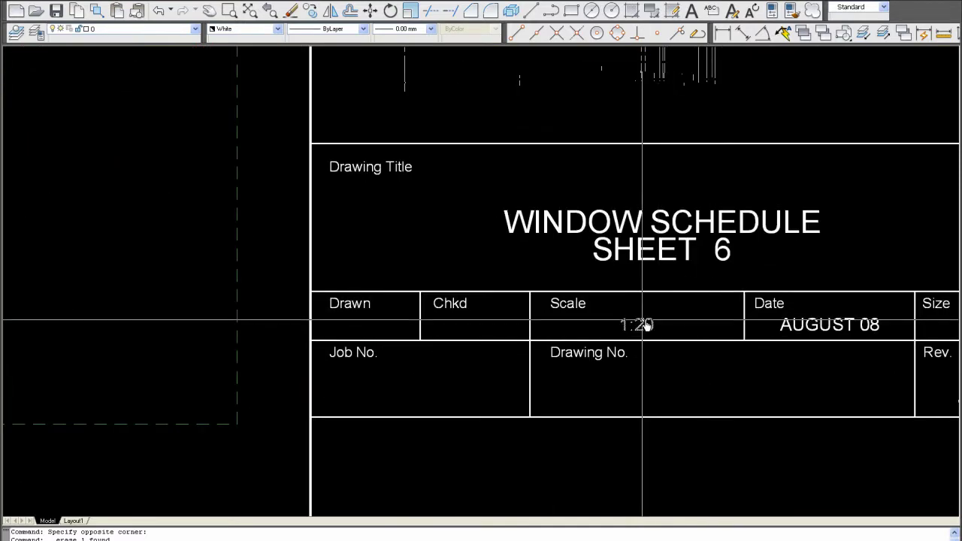
pyautogui.scroll(2, 639, 326)
pyautogui.scroll(-10, 606, 331)
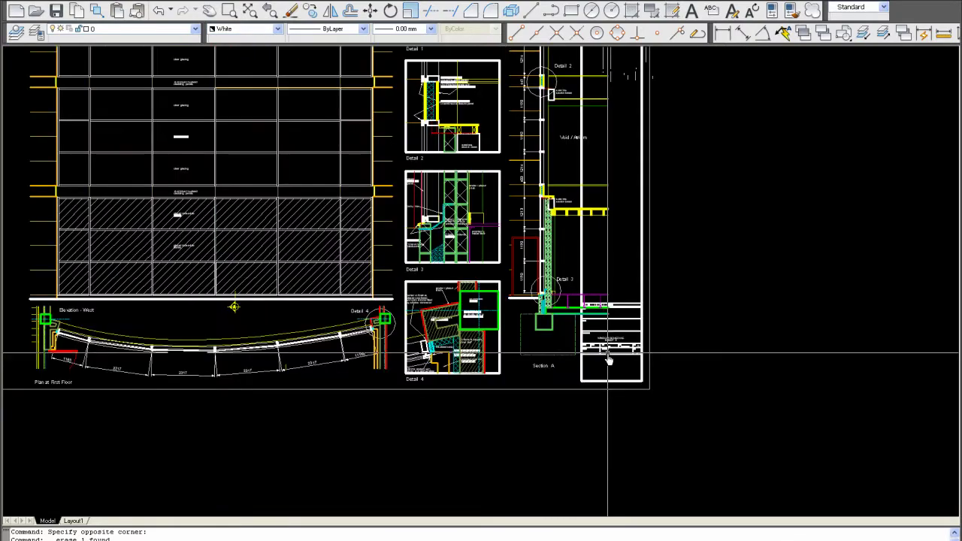
pyautogui.scroll(2, 465, 157)
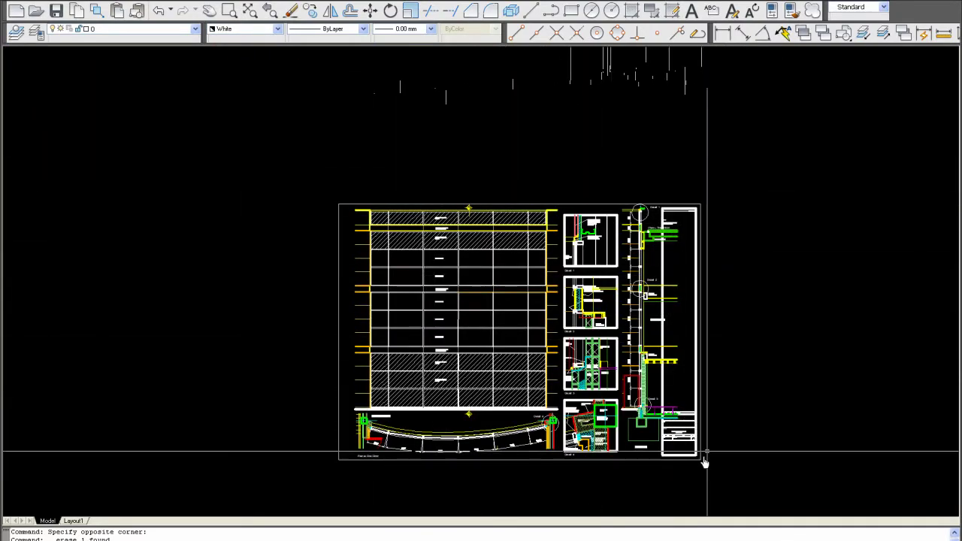
pyautogui.scroll(5, 699, 453)
pyautogui.scroll(3, 650, 427)
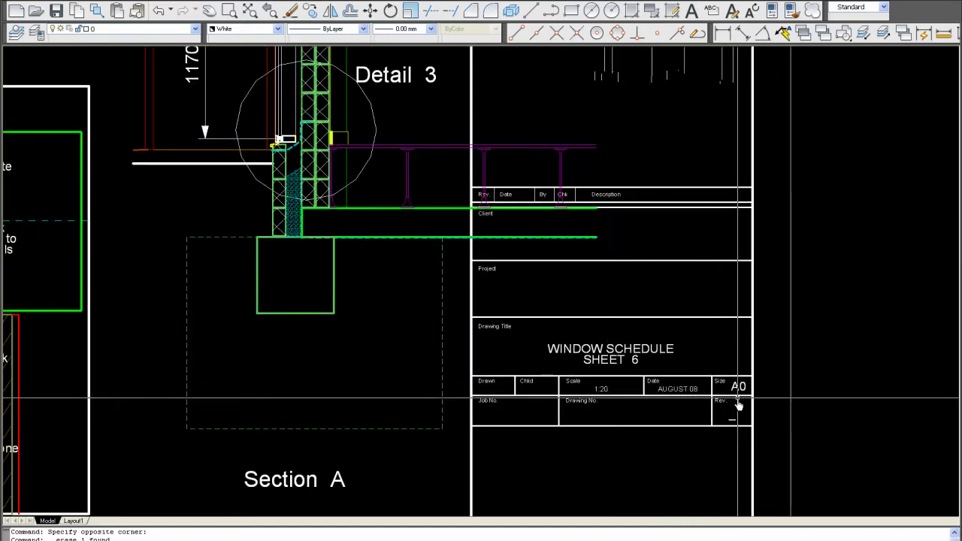
pyautogui.scroll(3, 727, 391)
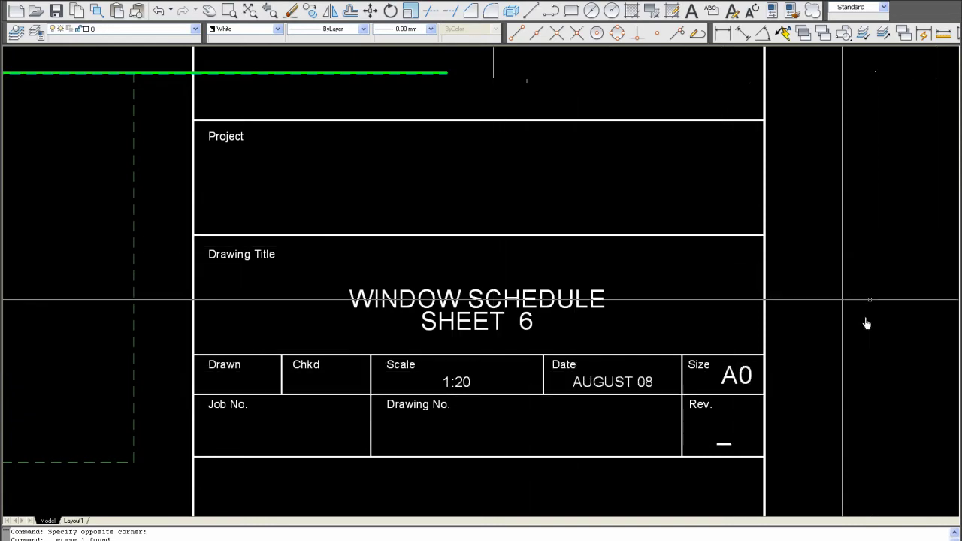
pyautogui.scroll(-5, 830, 314)
pyautogui.scroll(-3, 830, 314)
pyautogui.scroll(5, 742, 279)
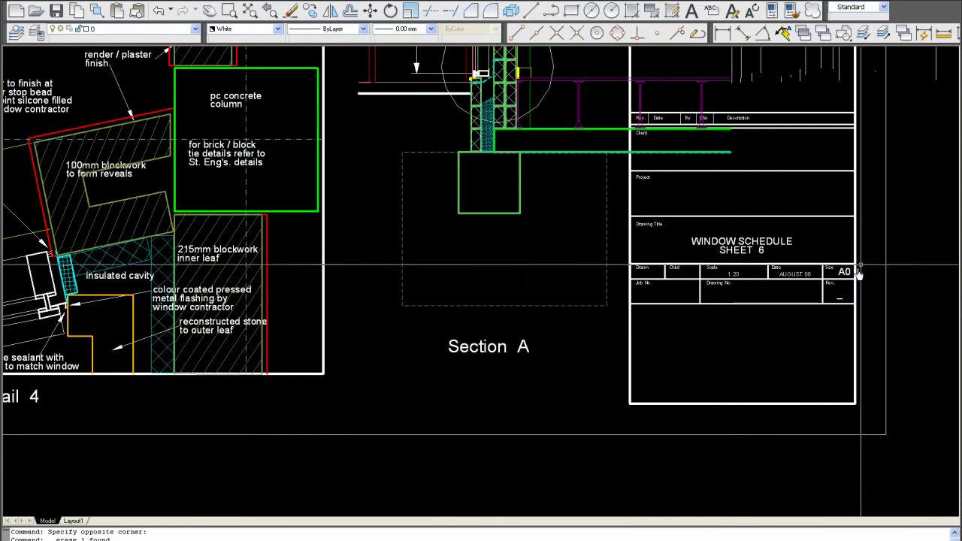
pyautogui.scroll(-8, 786, 393)
pyautogui.scroll(2, 794, 406)
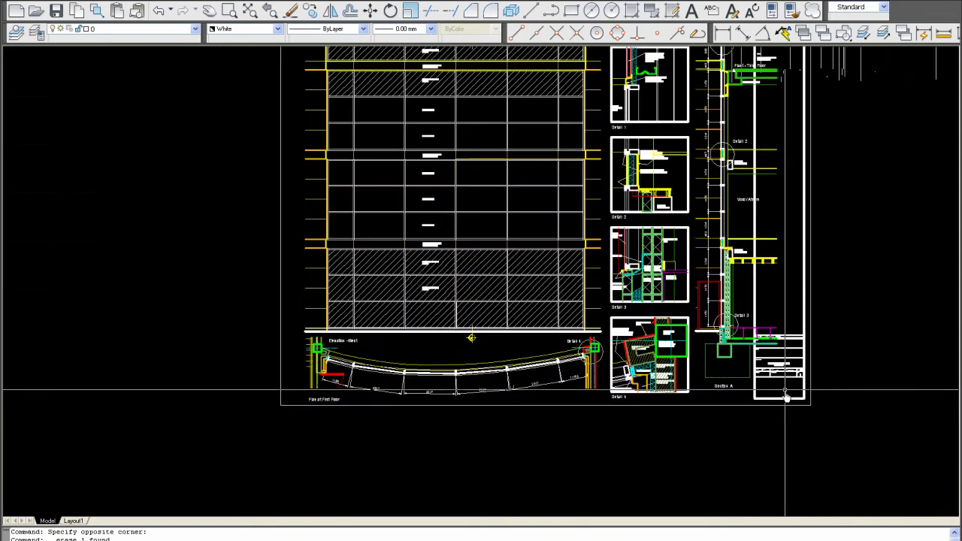
pyautogui.scroll(-2, 766, 333)
pyautogui.scroll(2, 848, 231)
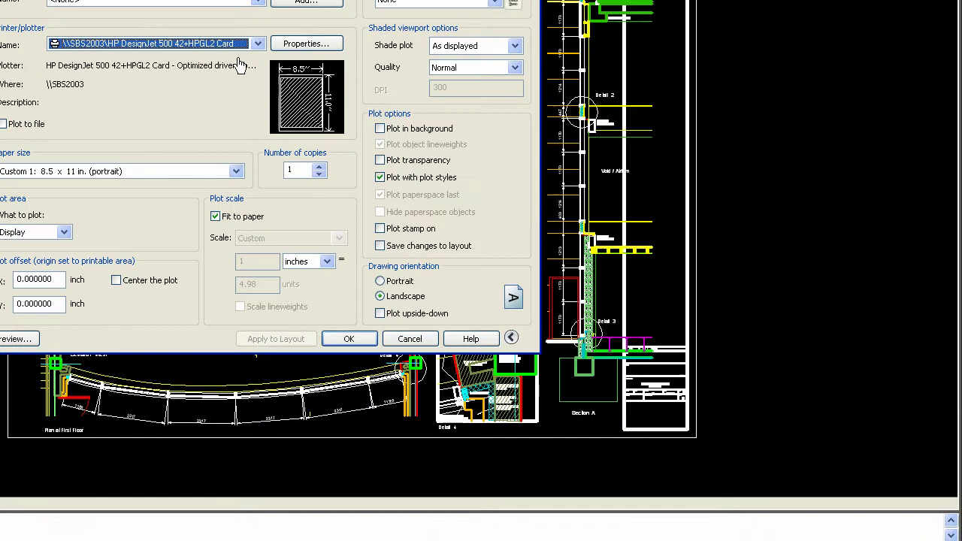
pyautogui.click(258, 44)
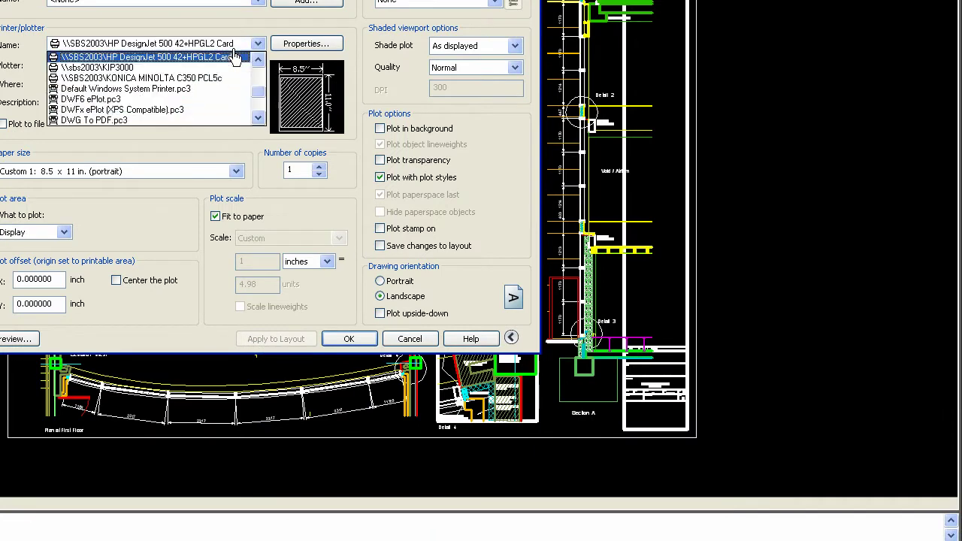
pyautogui.click(178, 58)
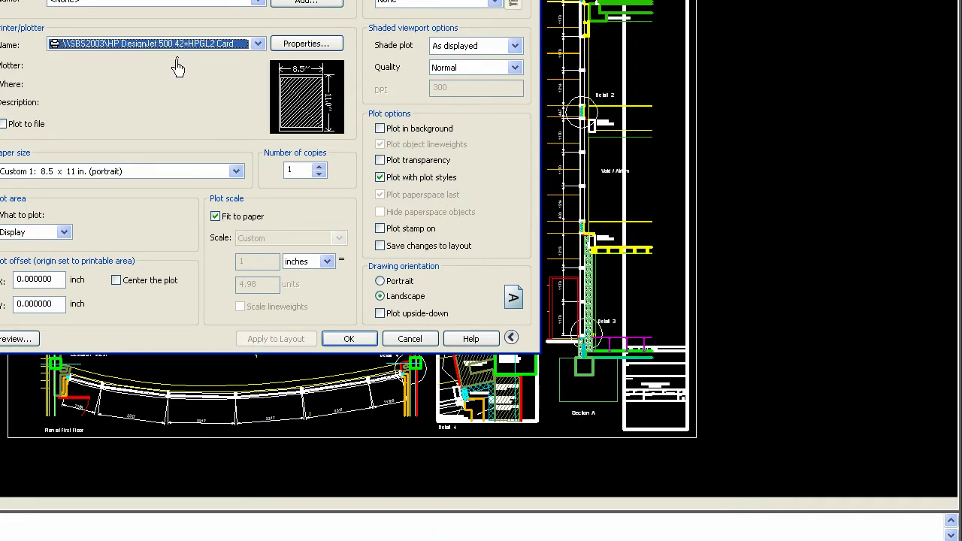
# Set the paper size to ISO A0
pyautogui.click(179, 172)
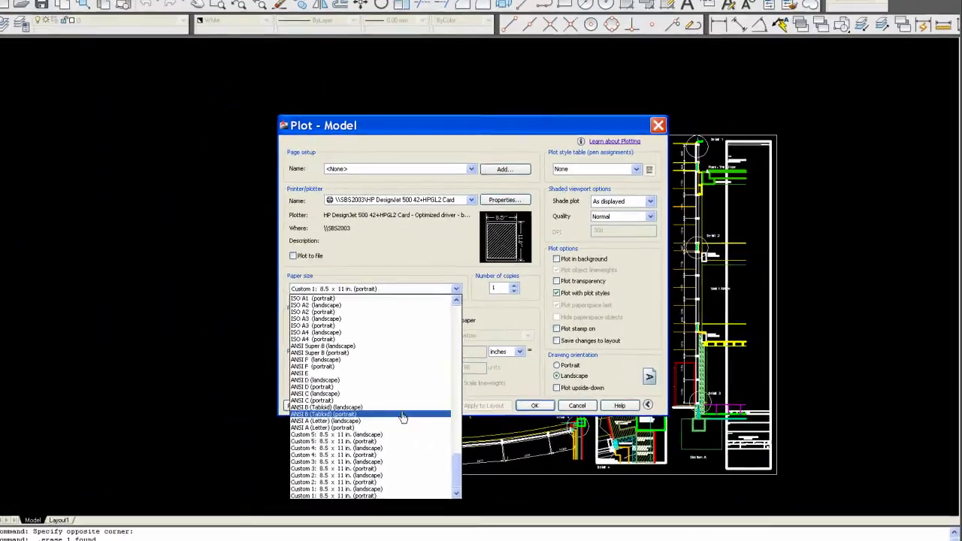
pyautogui.scroll(3, 233, 356)
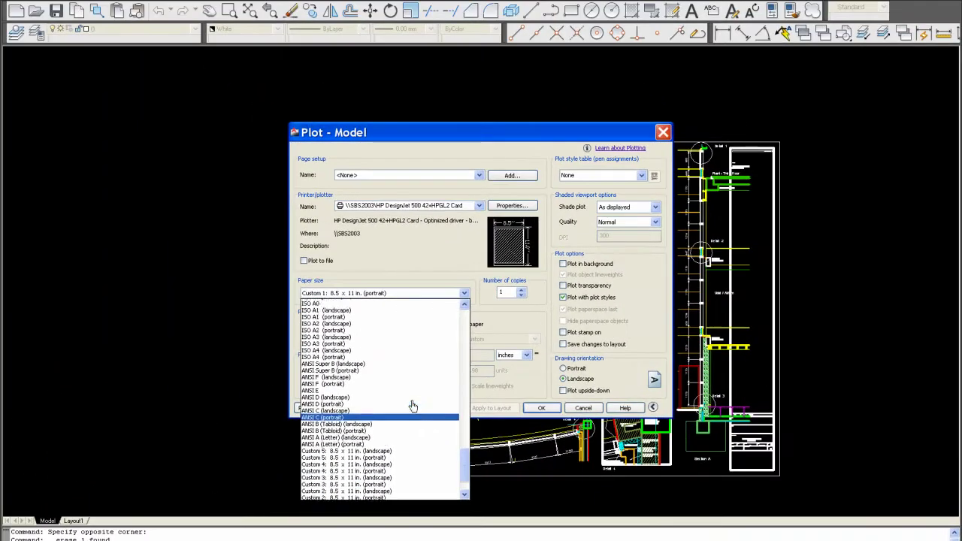
pyautogui.scroll(3, 415, 407)
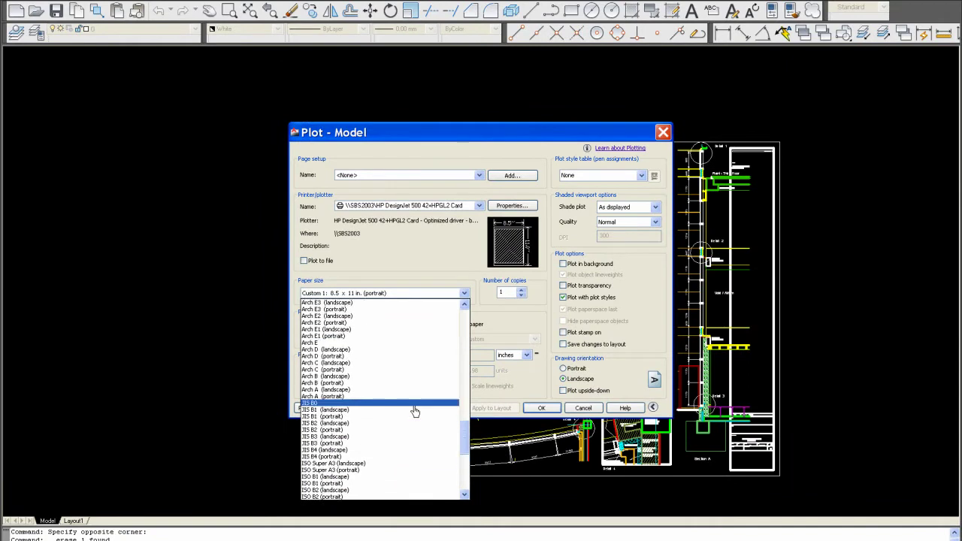
pyautogui.scroll(-1, 415, 411)
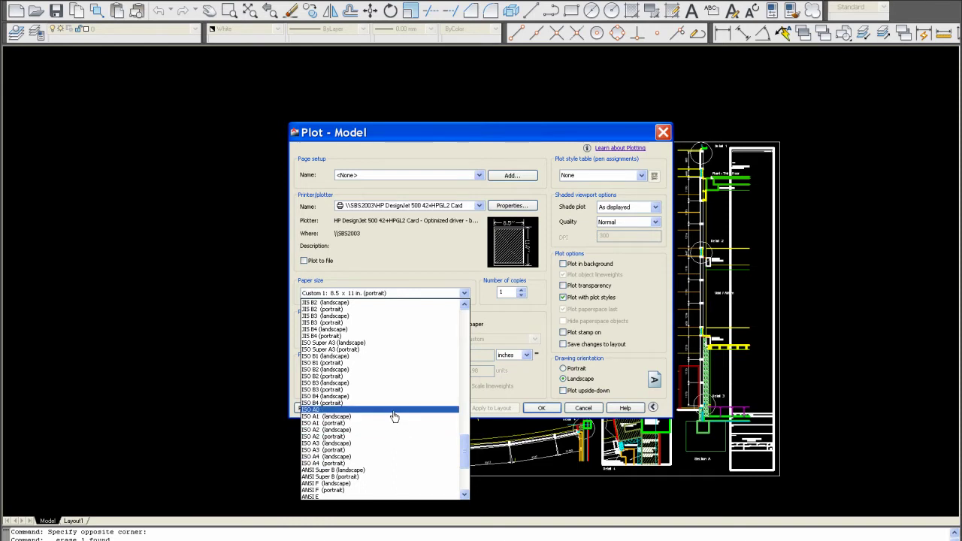
pyautogui.click(394, 409)
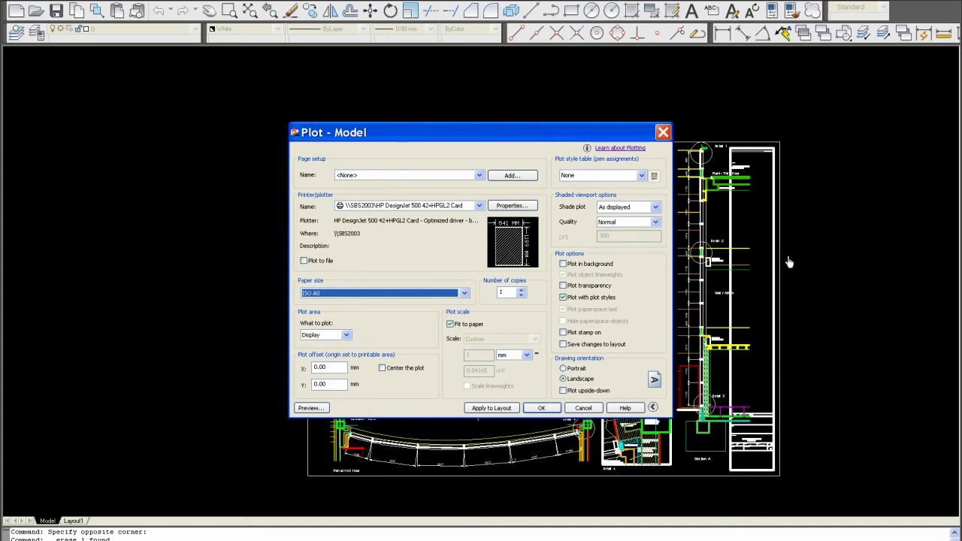
# Set What to plot to Window, framing the border from lower-left to upper-right corner
pyautogui.click(342, 335)
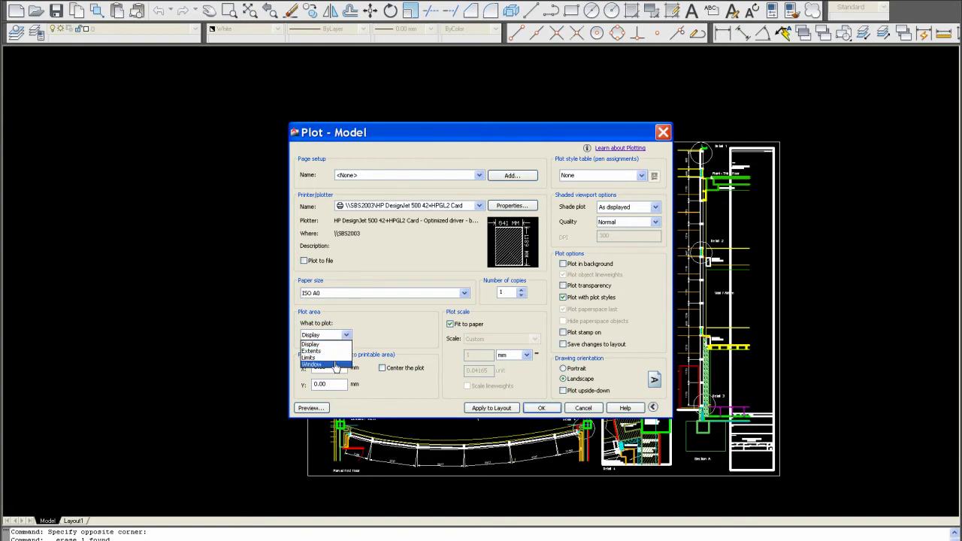
pyautogui.click(336, 365)
pyautogui.scroll(-3, 461, 311)
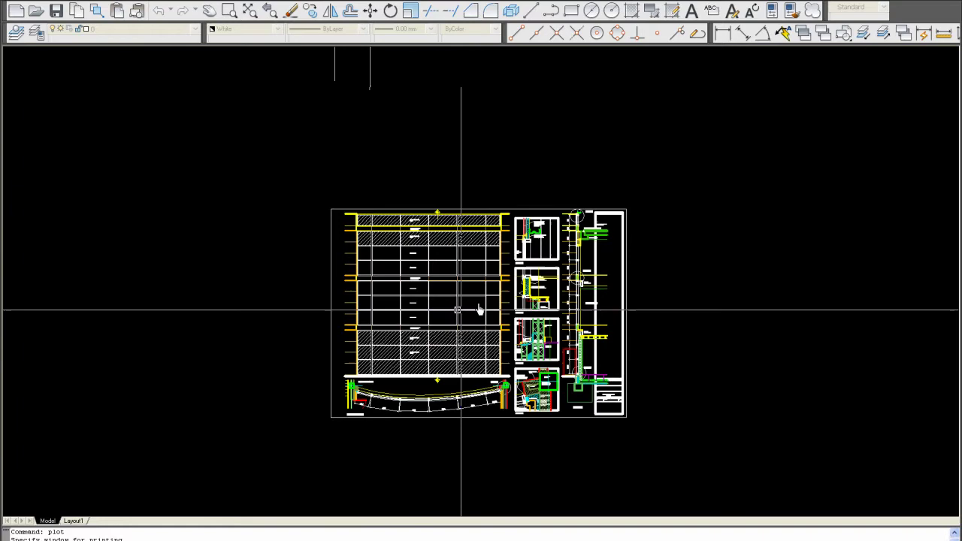
pyautogui.scroll(6, 630, 217)
pyautogui.scroll(2, 630, 217)
pyautogui.scroll(-4, 654, 189)
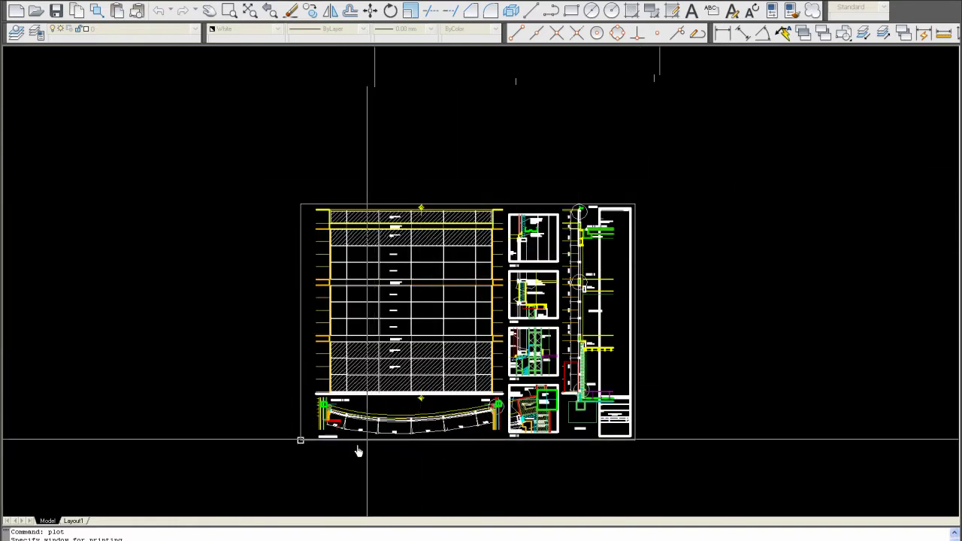
pyautogui.scroll(3, 305, 441)
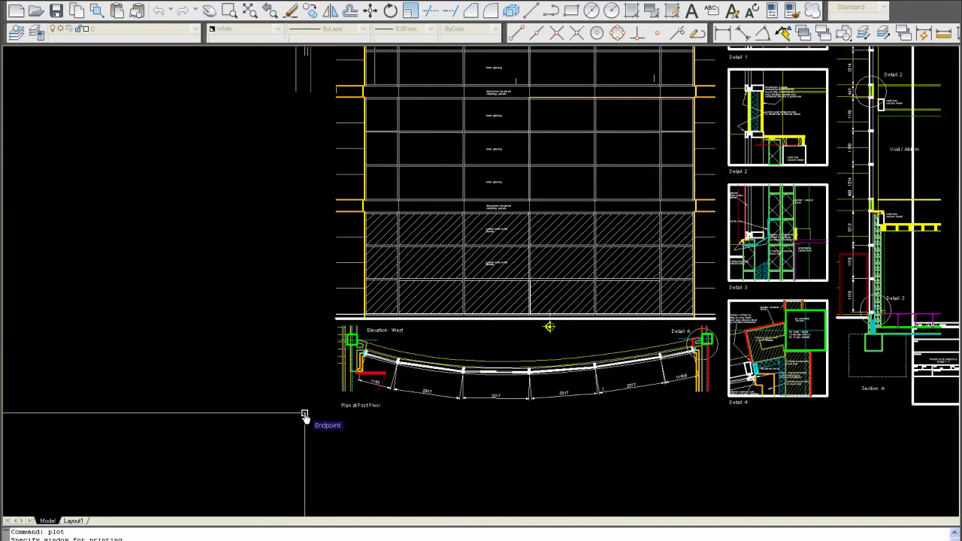
pyautogui.click(304, 415)
pyautogui.scroll(-5, 308, 421)
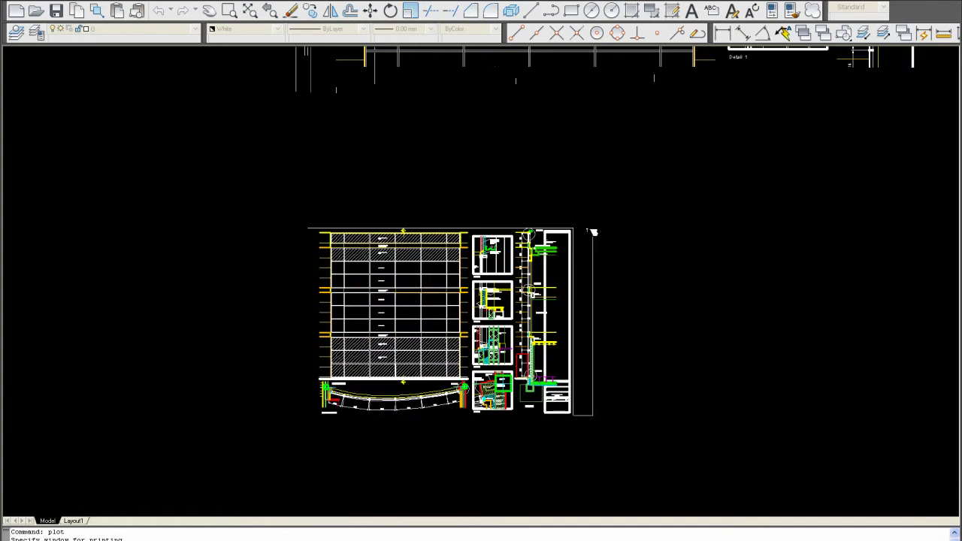
pyautogui.scroll(6, 590, 230)
pyautogui.click(536, 225)
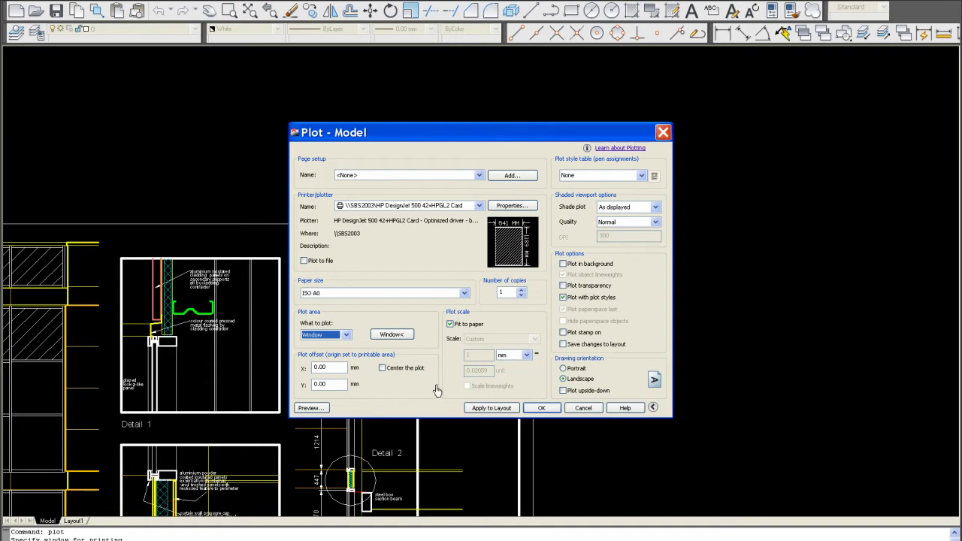
# Turn on Center the plot, try a 1:1 scale, then restore Fit to paper
pyautogui.click(382, 368)
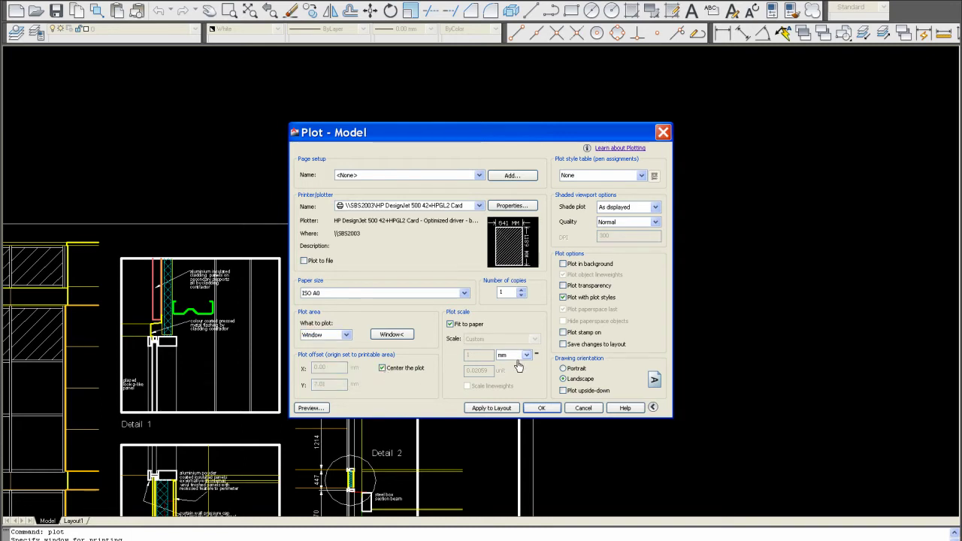
pyautogui.click(450, 325)
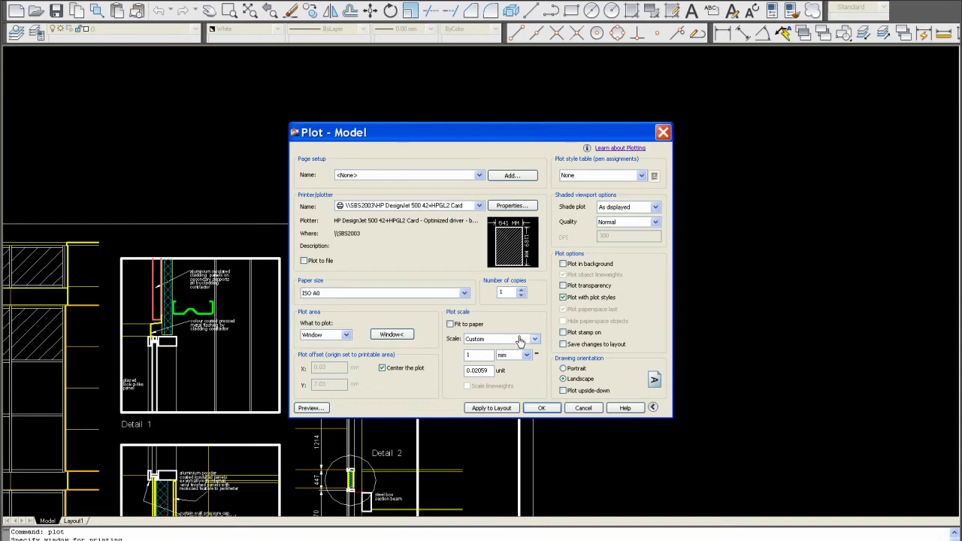
pyautogui.click(519, 339)
pyautogui.click(503, 352)
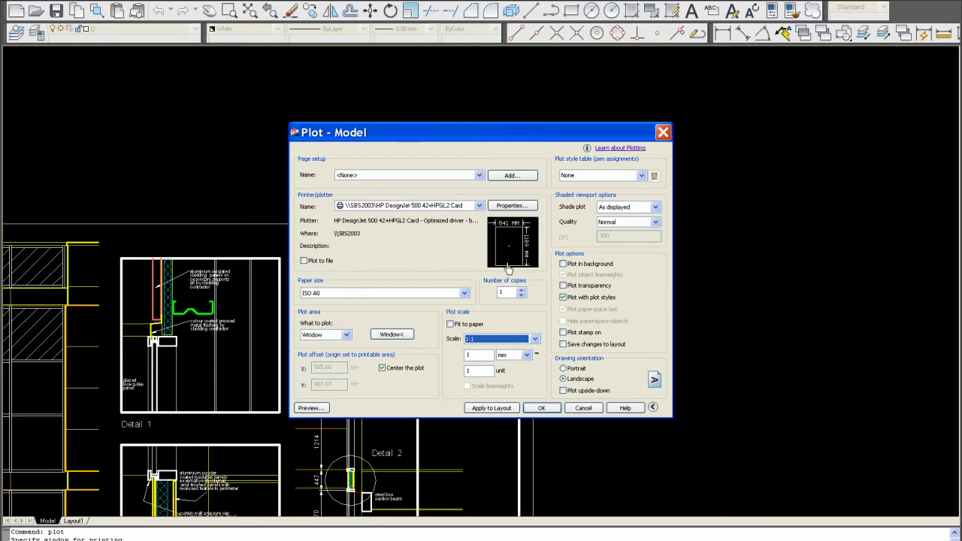
pyautogui.click(450, 324)
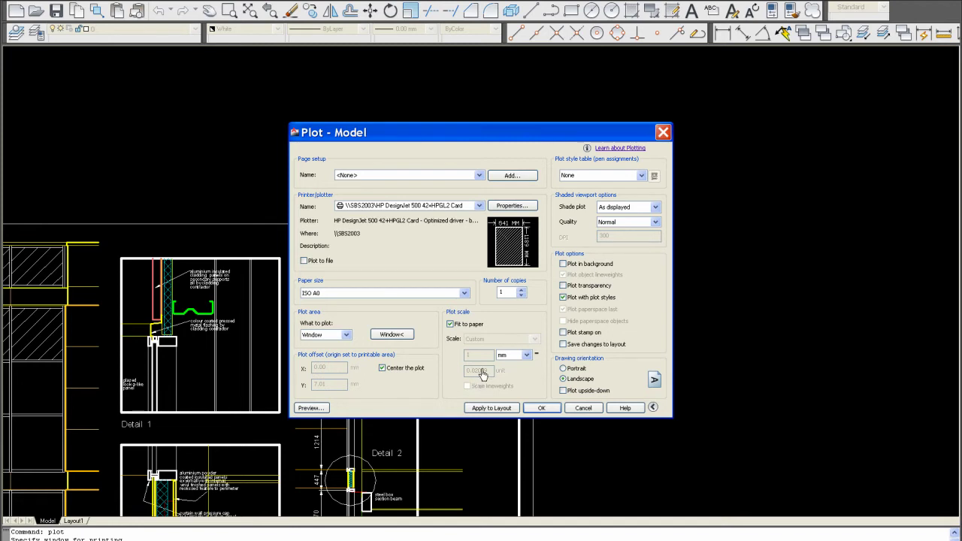
# Assign monochrome.ctb to all layouts and apply the plot settings to the layout
pyautogui.click(641, 175)
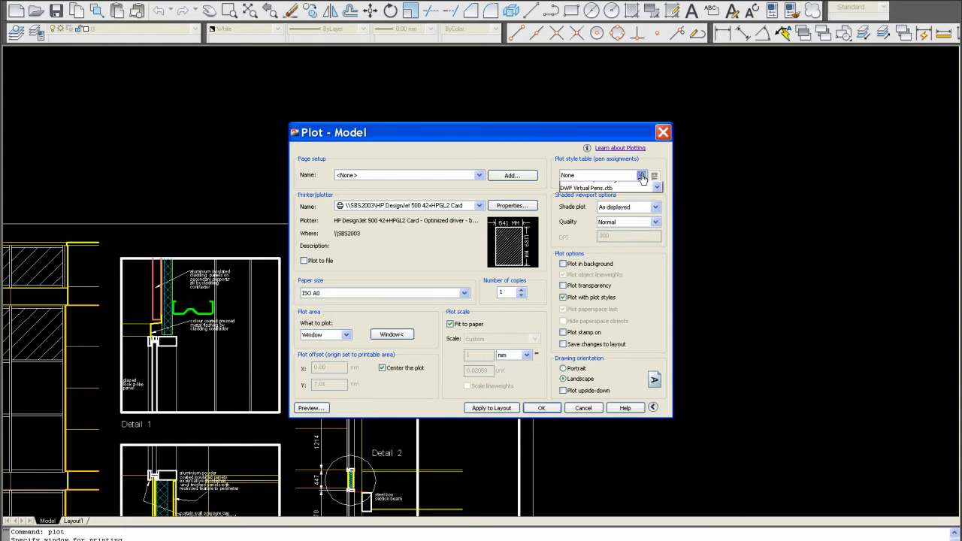
pyautogui.scroll(-3, 658, 239)
pyautogui.scroll(-3, 658, 239)
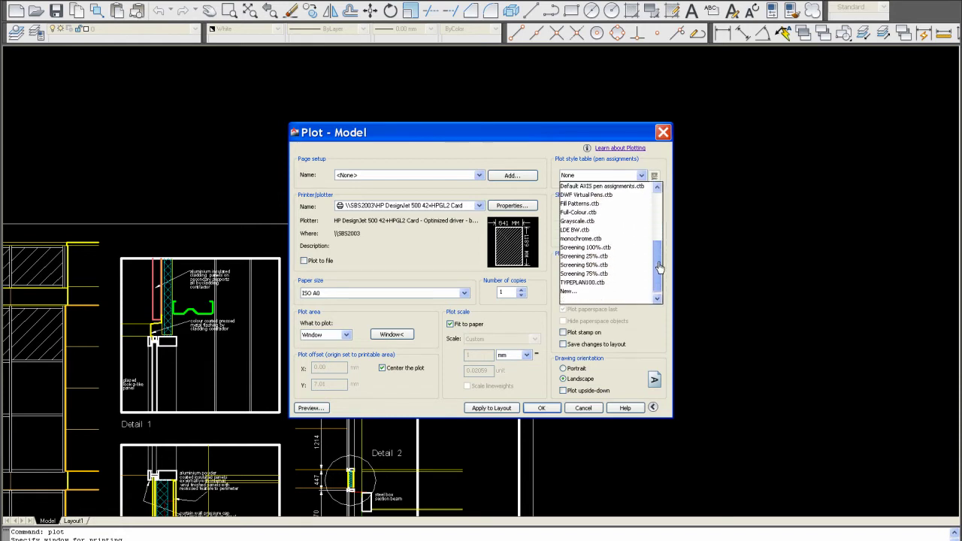
pyautogui.click(624, 240)
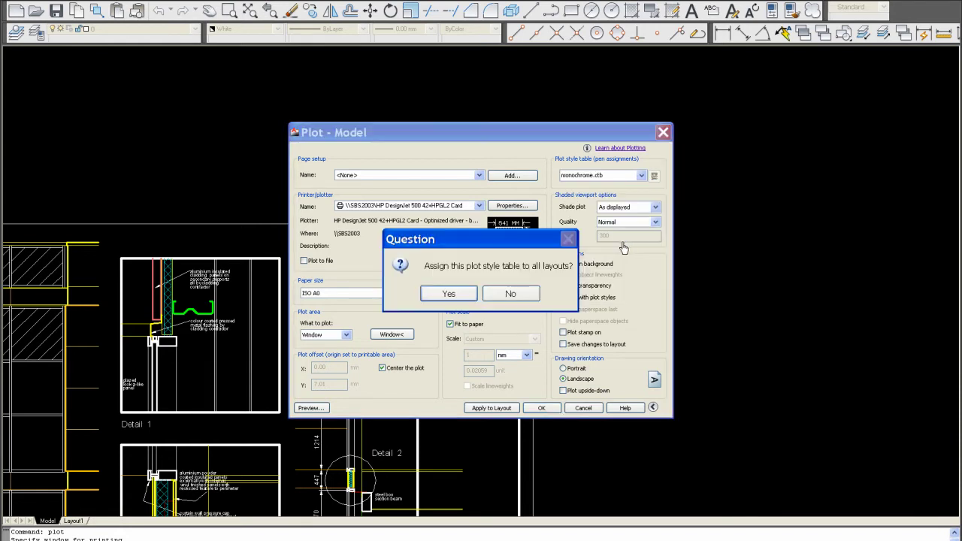
pyautogui.click(459, 294)
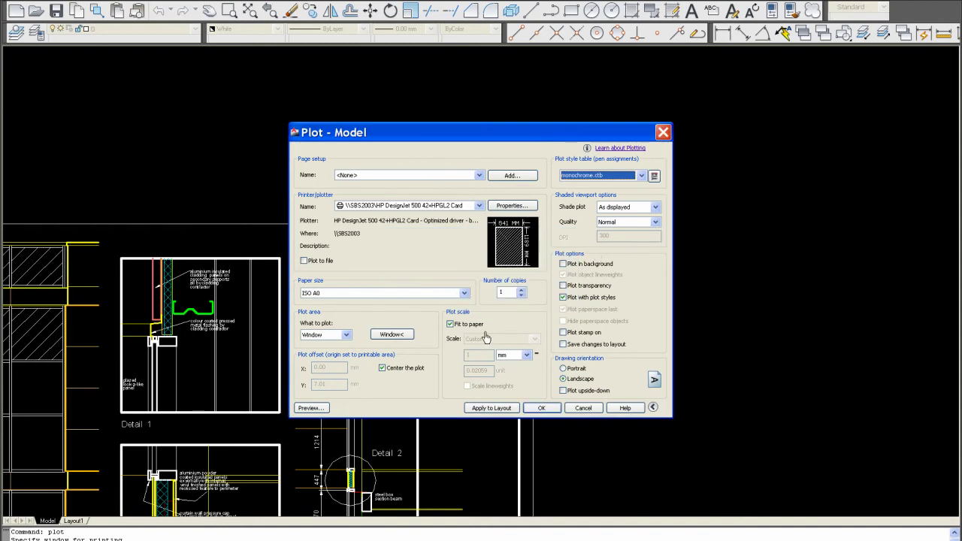
pyautogui.click(490, 408)
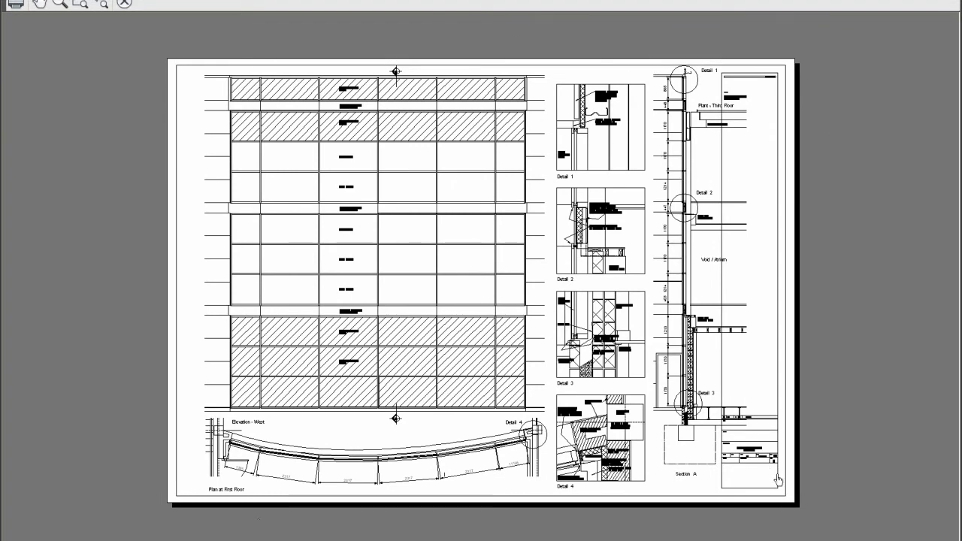
# Zoom around the monochrome A0 preview, then exit back to the Plot dialog
pyautogui.scroll(5, 764, 472)
pyautogui.scroll(1, 706, 398)
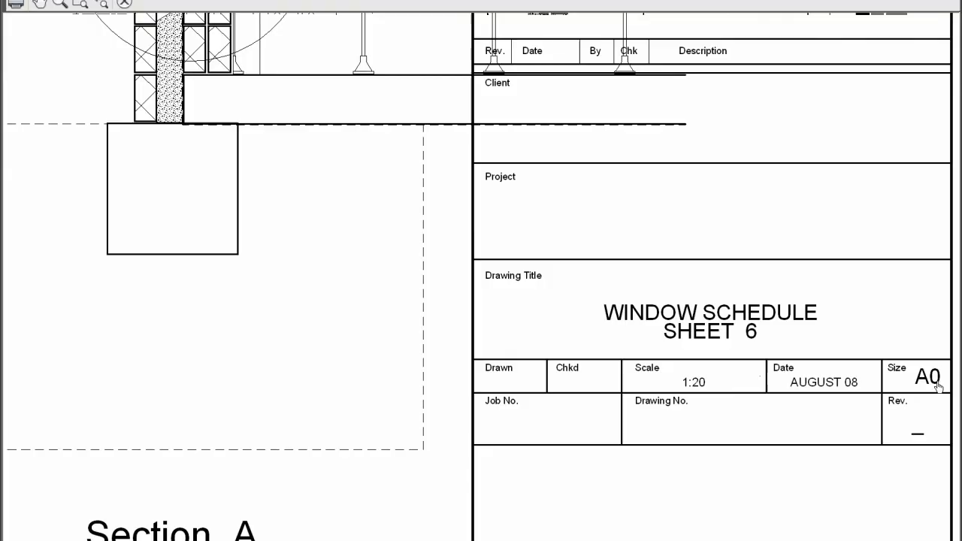
pyautogui.scroll(-5, 898, 424)
pyautogui.scroll(-5, 817, 440)
pyautogui.scroll(1, 859, 391)
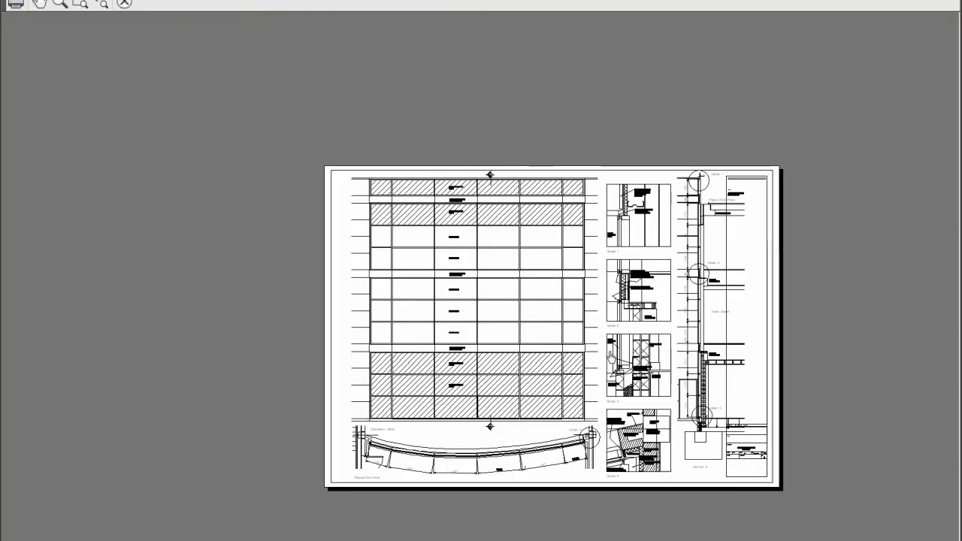
pyautogui.rightClick(582, 333)
pyautogui.click(598, 338)
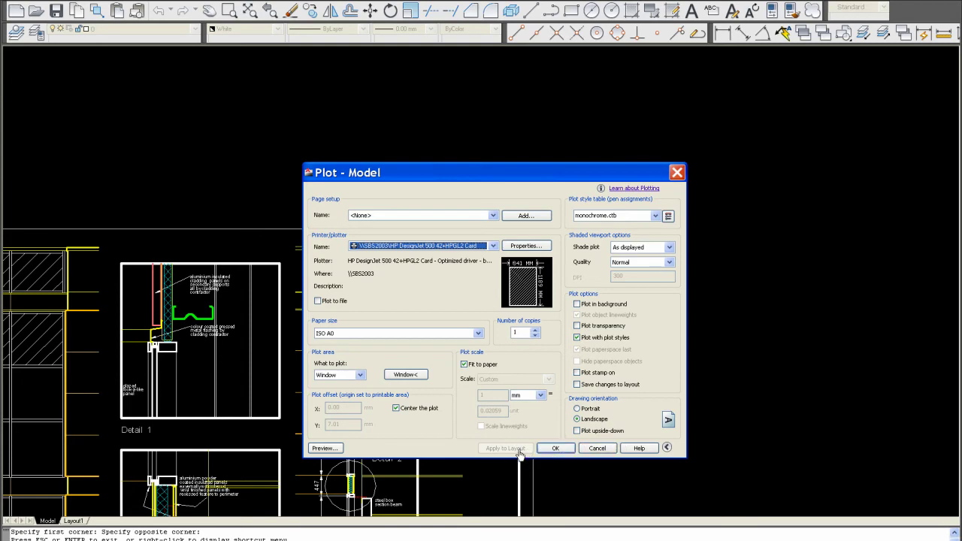
# Cancel the Plot dialog, reopen it with Ctrl+P, and drag it right to reveal the drawing
pyautogui.click(598, 448)
pyautogui.scroll(-7, 599, 407)
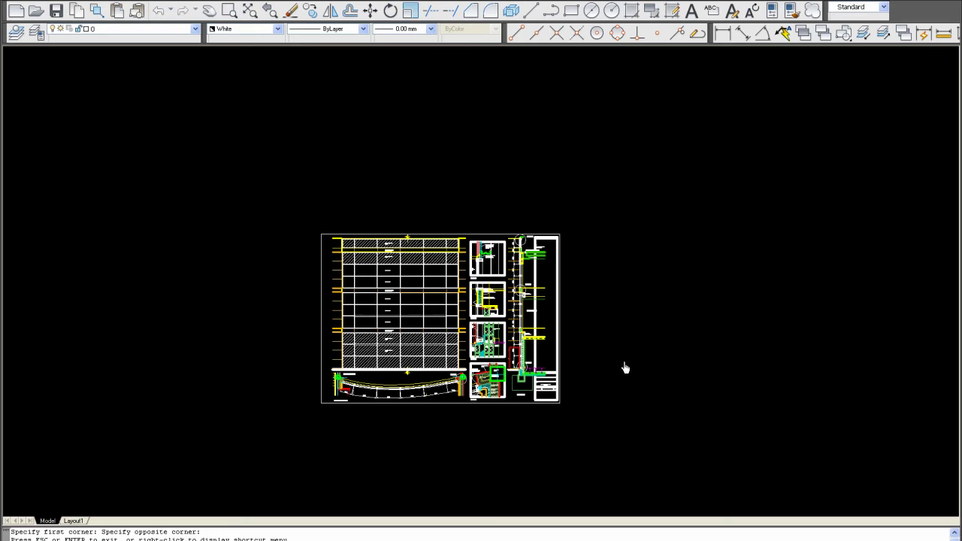
pyautogui.hotkey('ctrl', 'p')
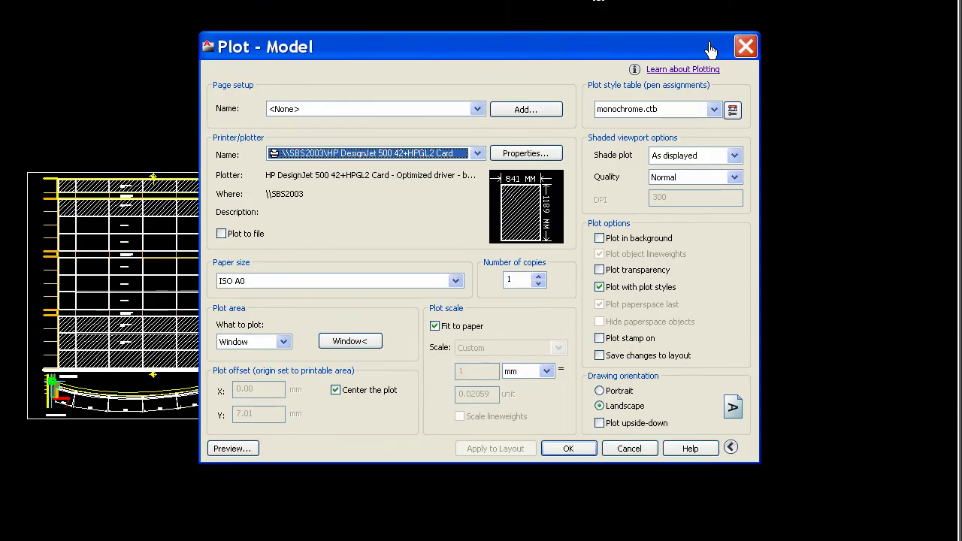
pyautogui.moveTo(710, 50)
pyautogui.mouseDown()
pyautogui.moveTo(870, 82)
pyautogui.moveTo(822, 76)
pyautogui.moveTo(833, 72)
pyautogui.mouseUp()
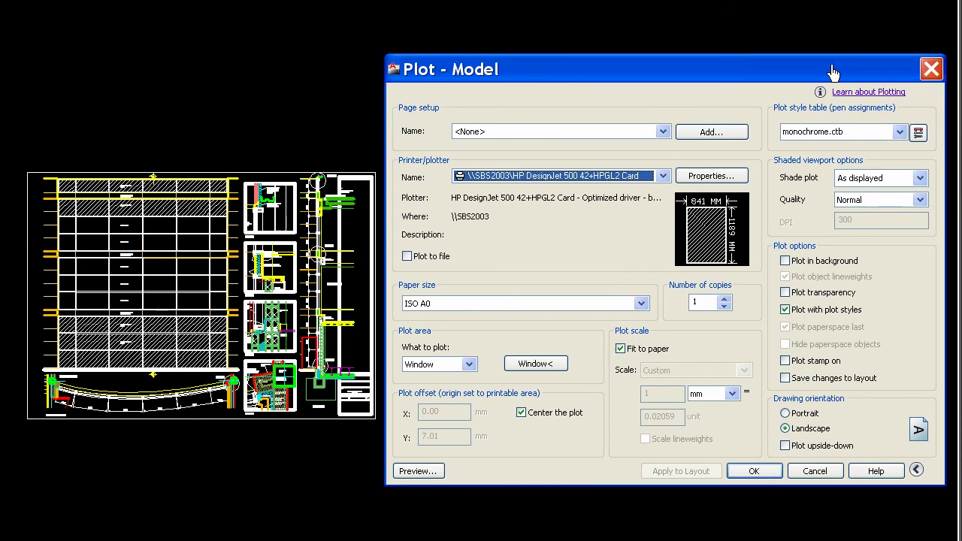